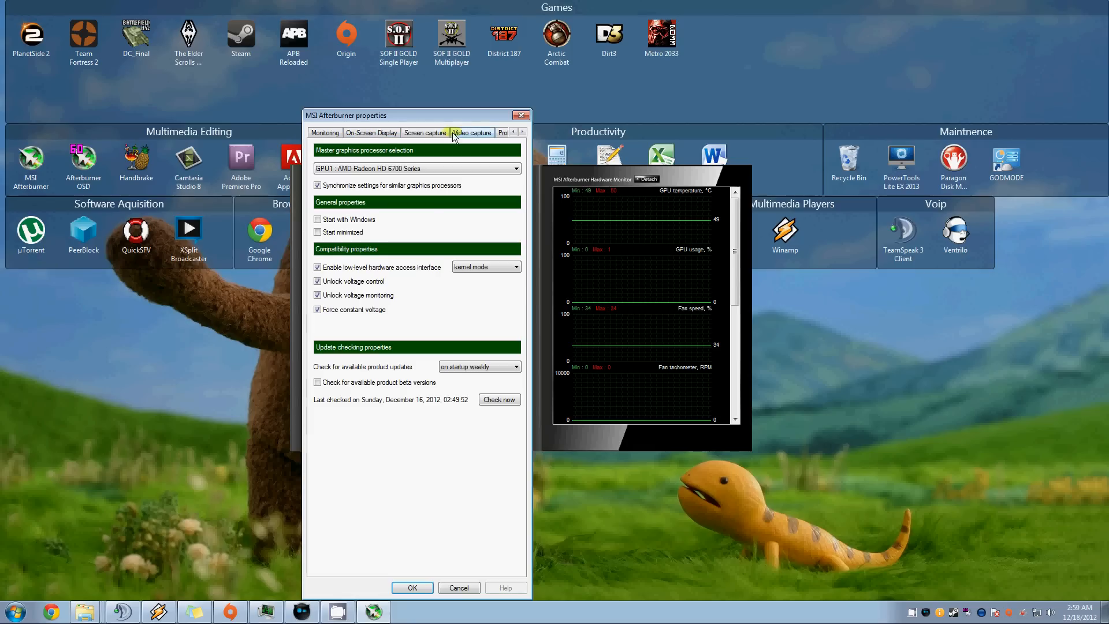
# Step: In the video capture properties, set the quality to 91% and the frame size to full frame
pyautogui.click(471, 132)
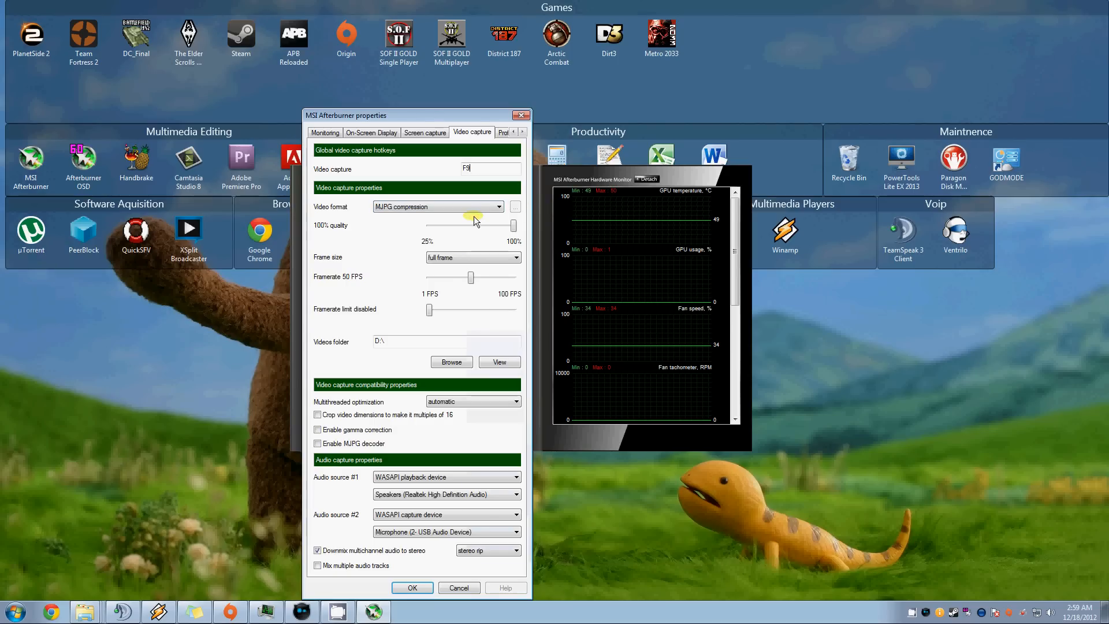
pyautogui.moveTo(492, 211)
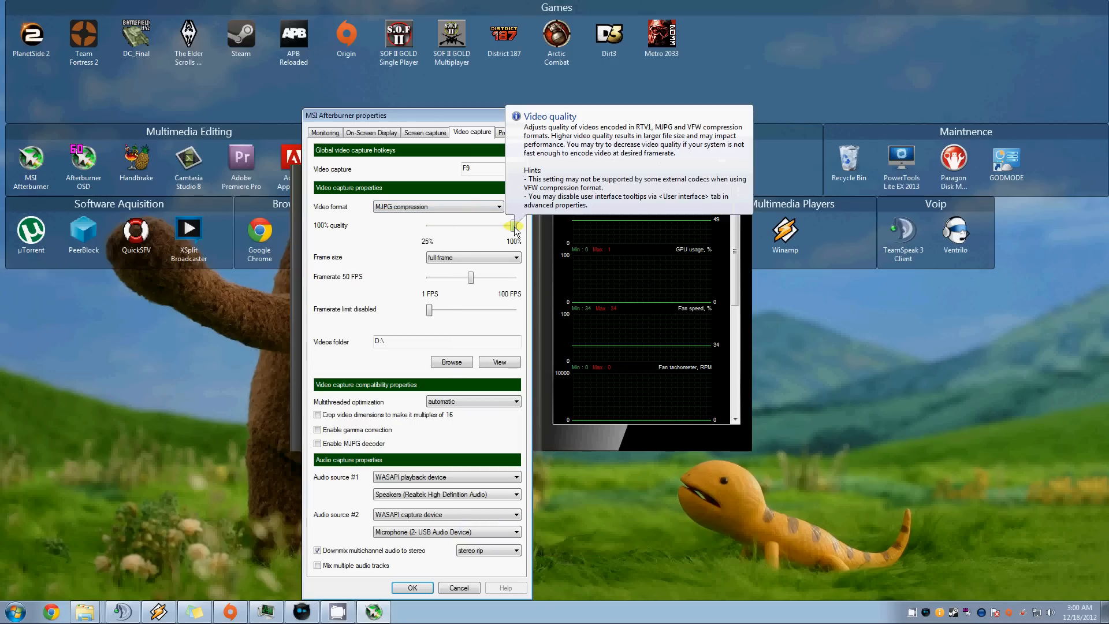
pyautogui.moveTo(515, 226)
pyautogui.mouseDown()
pyautogui.moveTo(442, 228)
pyautogui.moveTo(417, 242)
pyautogui.moveTo(535, 225)
pyautogui.moveTo(506, 228)
pyautogui.mouseUp()
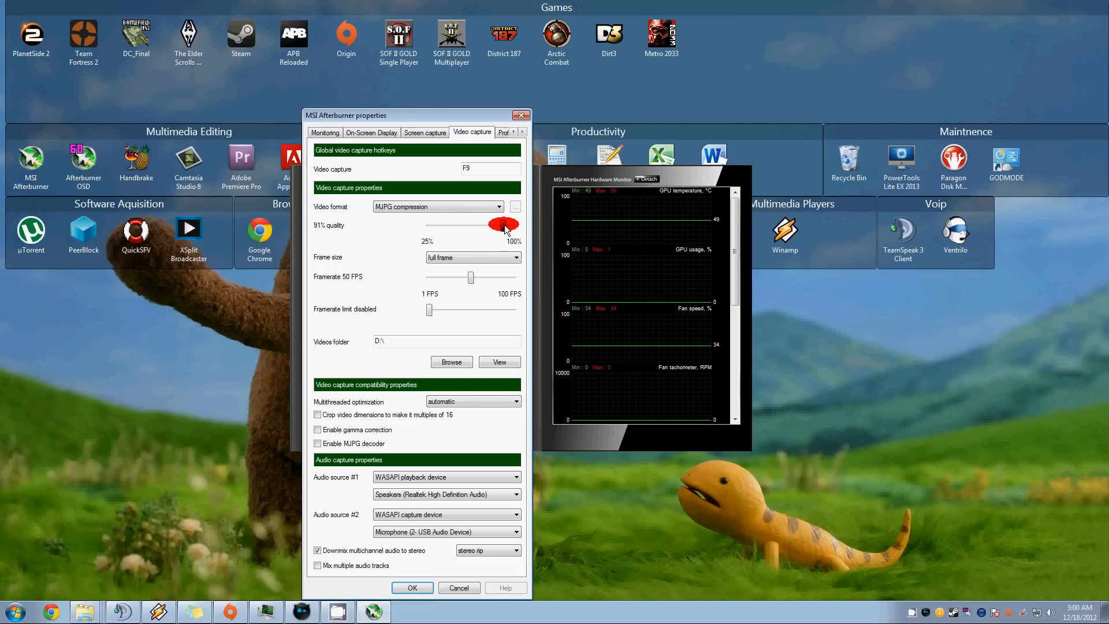
pyautogui.click(493, 258)
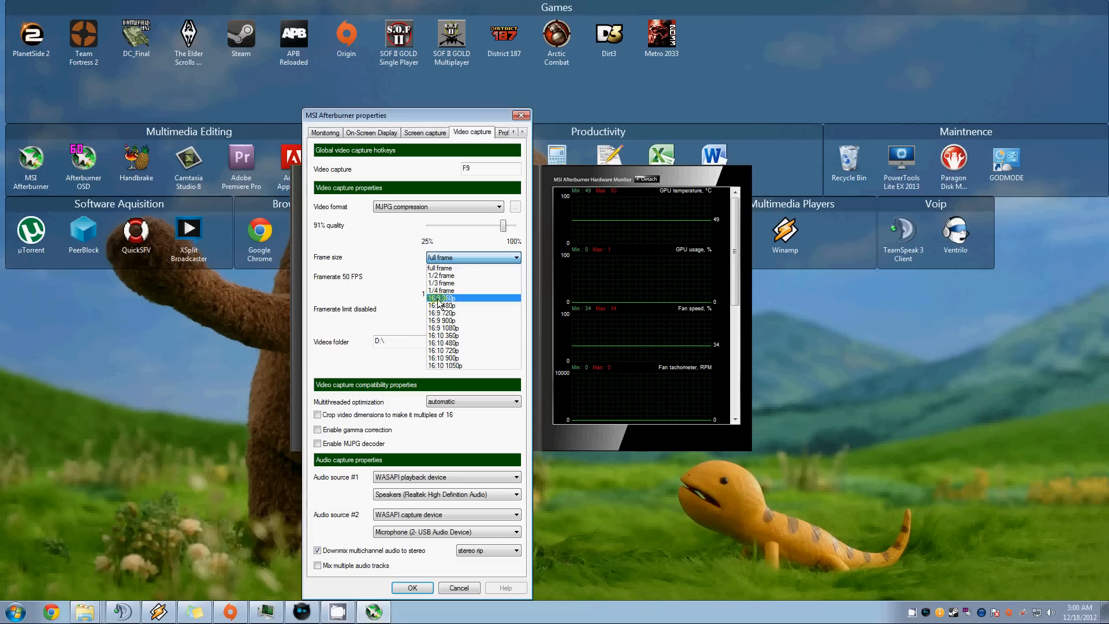
pyautogui.click(451, 269)
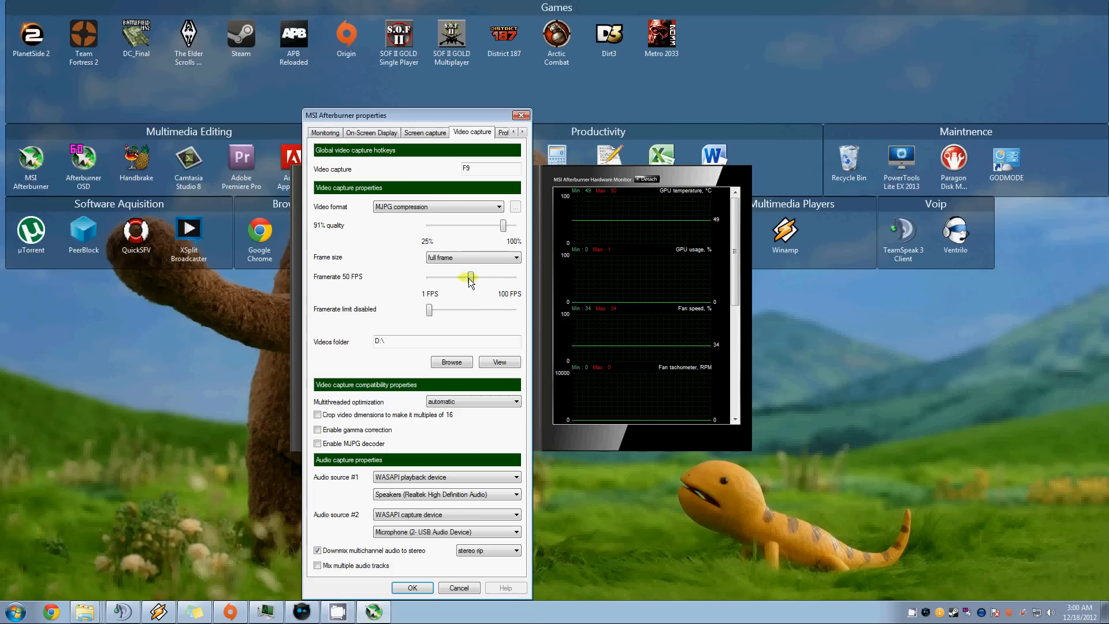
# Step: Set the video capture framerate to 30 FPS and the framerate limit to disabled
pyautogui.moveTo(468, 278)
pyautogui.mouseDown()
pyautogui.moveTo(458, 278)
pyautogui.moveTo(470, 279)
pyautogui.mouseUp()
pyautogui.moveTo(470, 279); pyautogui.dragTo(455, 281)
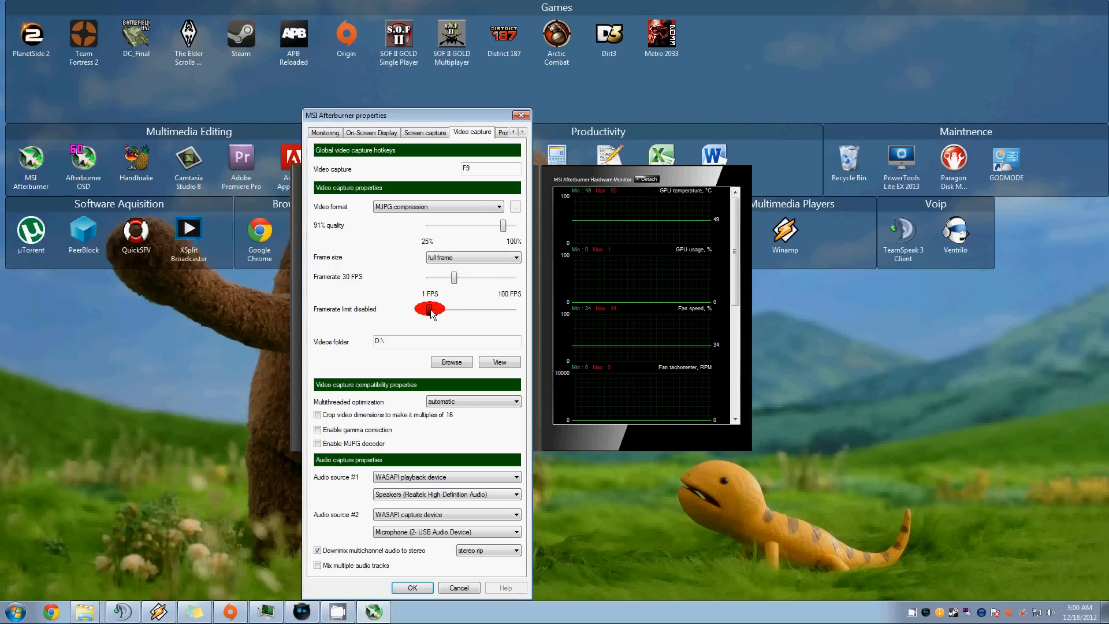
pyautogui.moveTo(432, 312); pyautogui.dragTo(446, 313)
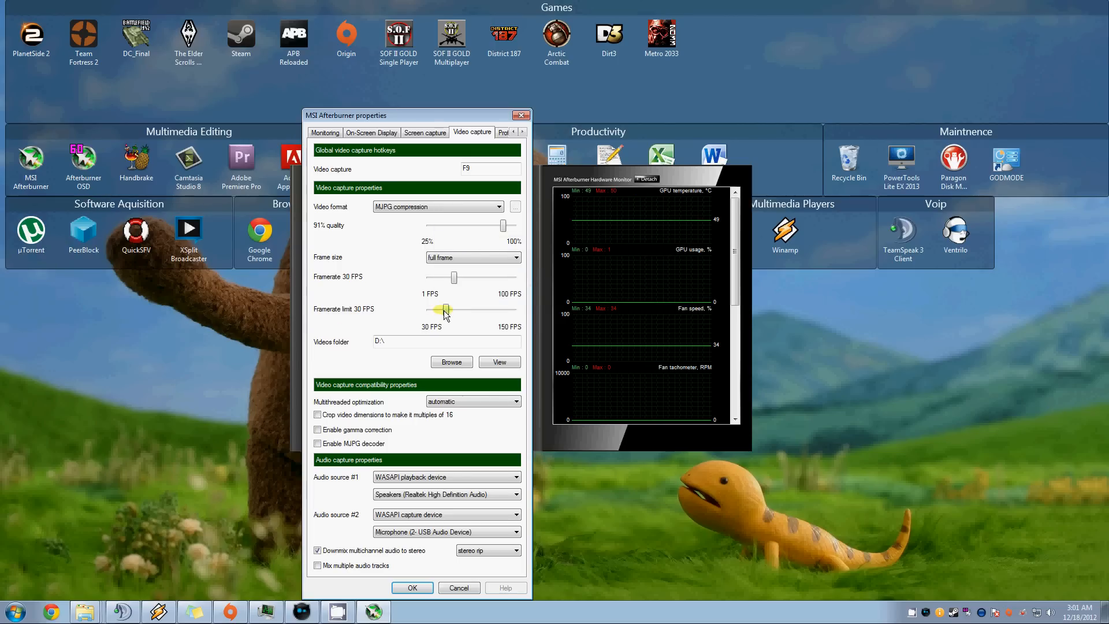
pyautogui.moveTo(447, 312); pyautogui.dragTo(429, 312)
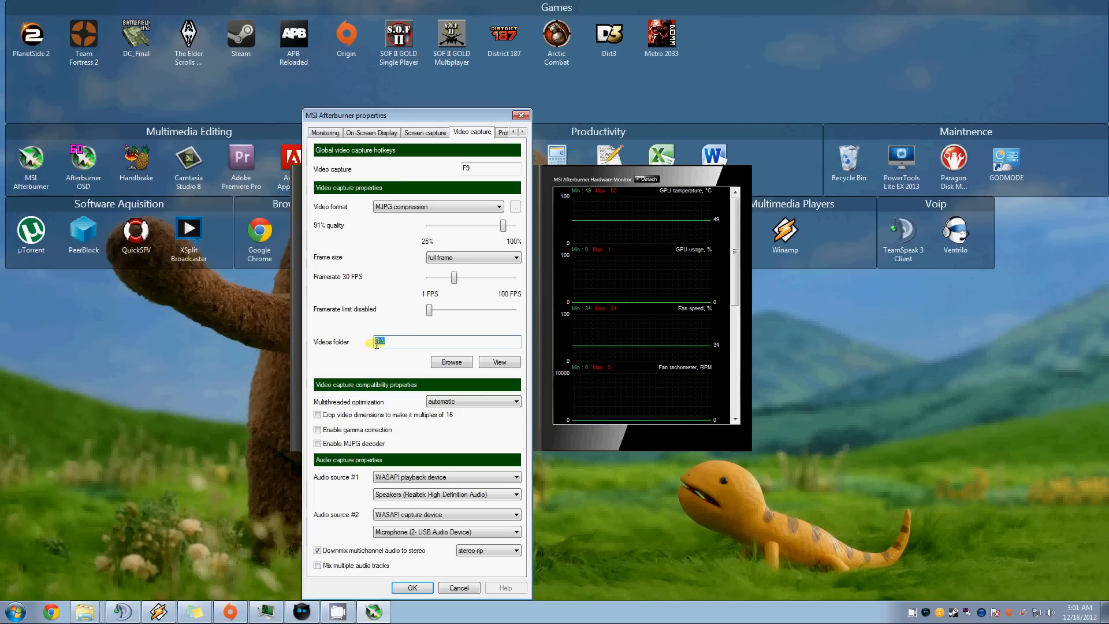
pyautogui.moveTo(376, 340)
pyautogui.mouseDown()
pyautogui.moveTo(409, 344)
pyautogui.moveTo(369, 346)
pyautogui.mouseUp()
pyautogui.moveTo(310, 476); pyautogui.dragTo(343, 476)
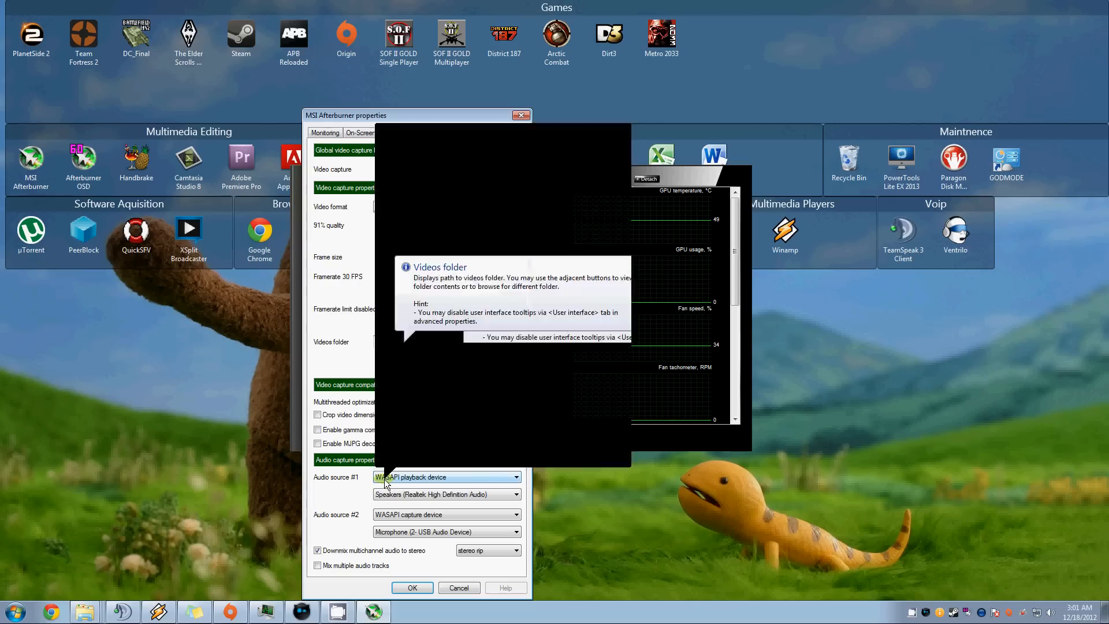
# Step: Set both audio source #1 and audio source #2 to None
pyautogui.click(451, 478)
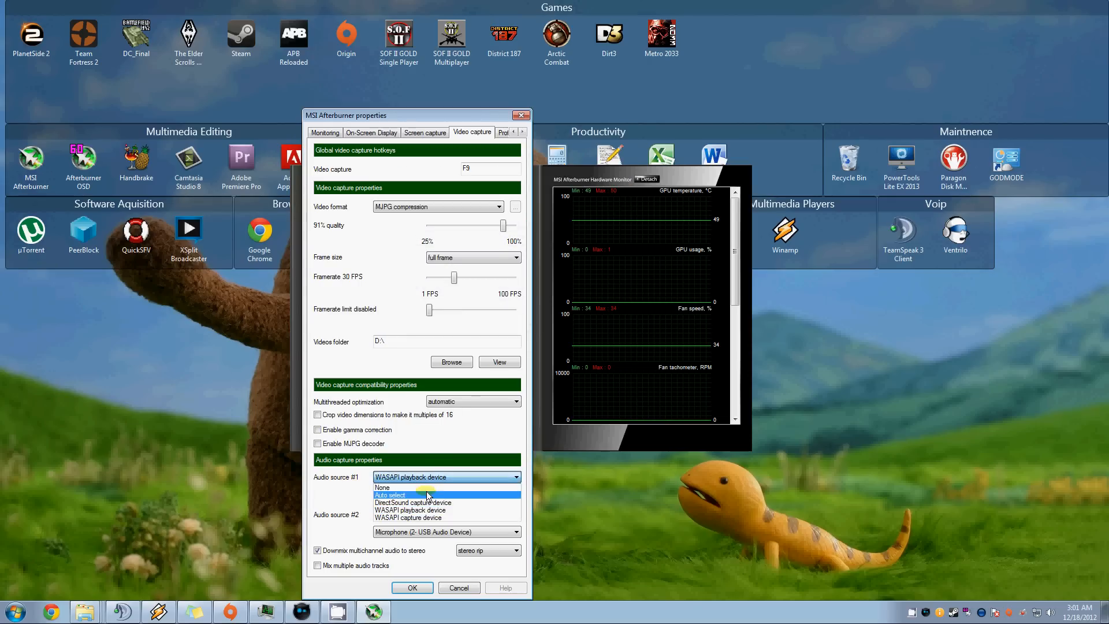
pyautogui.click(428, 496)
pyautogui.click(429, 480)
pyautogui.click(429, 487)
pyautogui.click(414, 513)
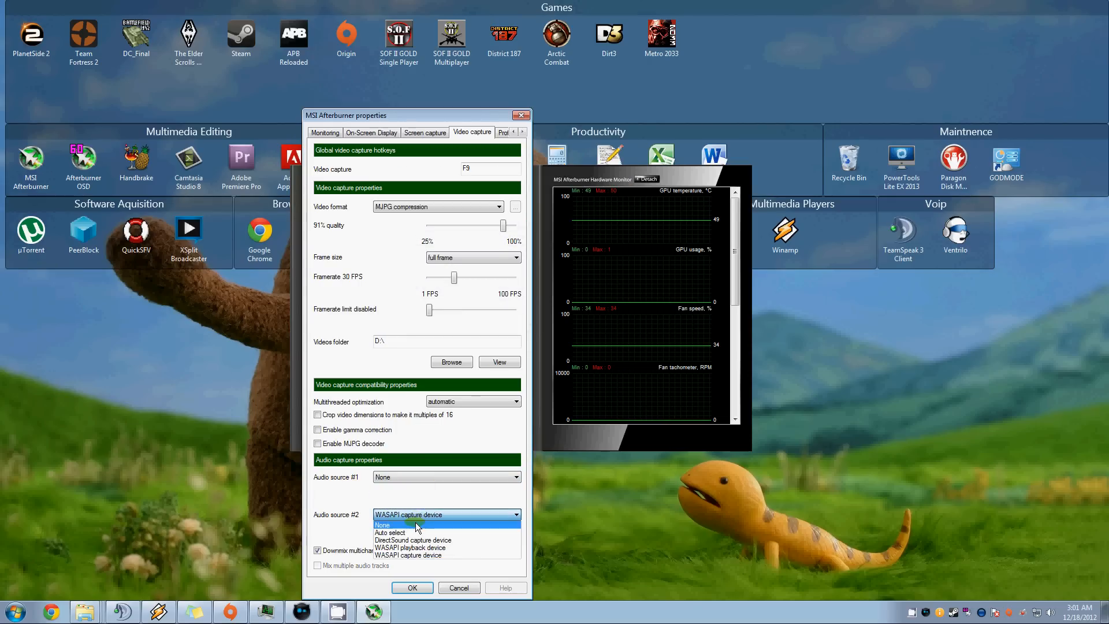
pyautogui.click(414, 523)
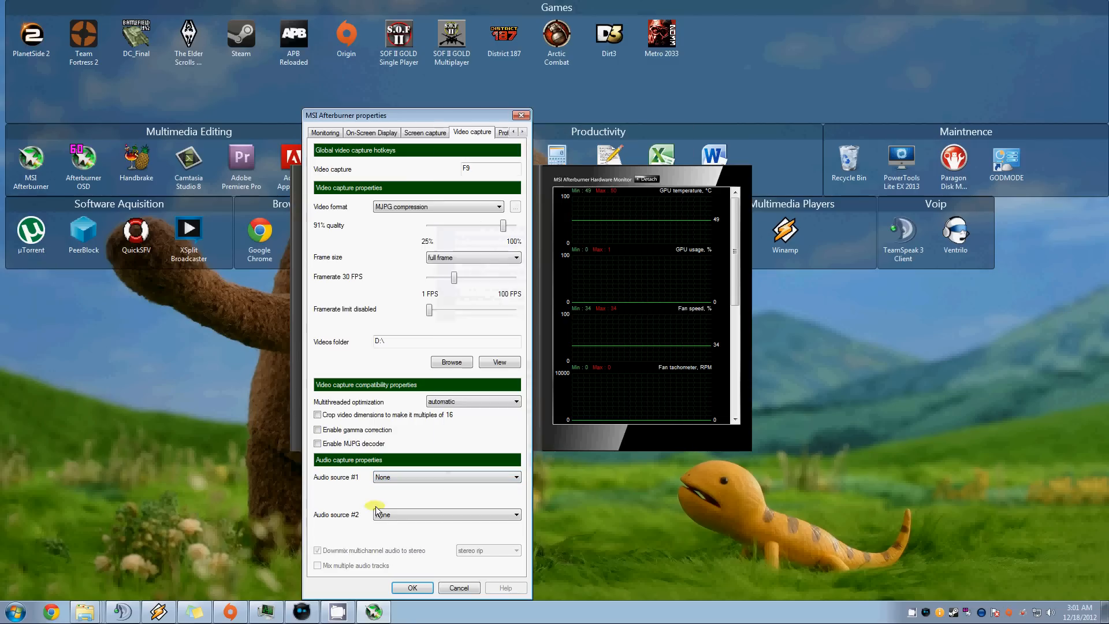
# Step: Set audio source #1 to WASAPI playback device using Speakers (Realtek High Definition Audio)
pyautogui.click(446, 476)
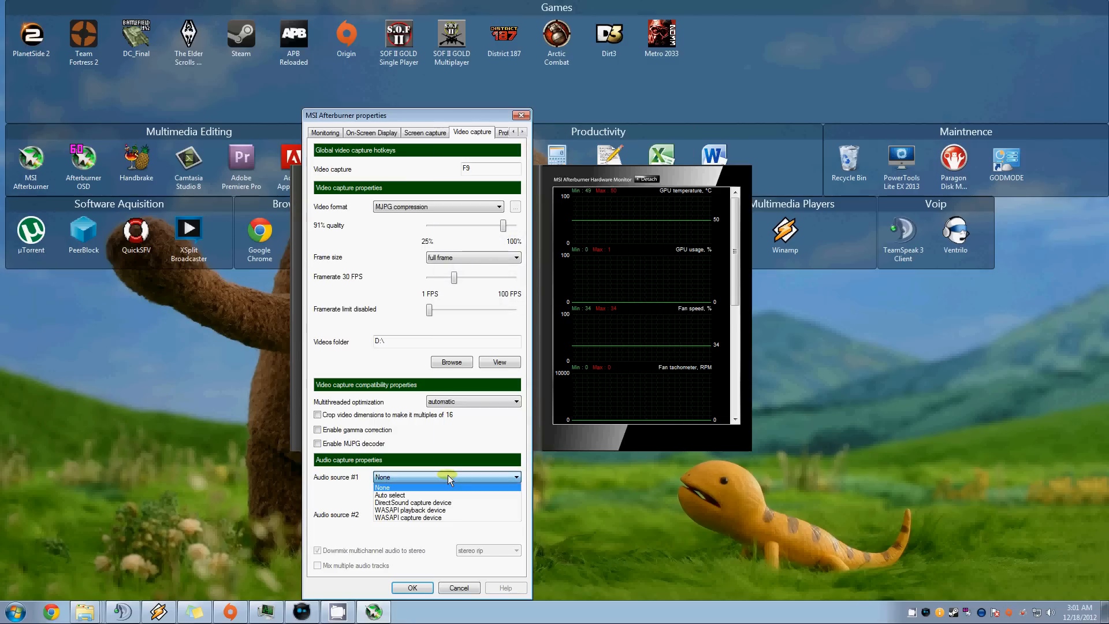
pyautogui.click(407, 495)
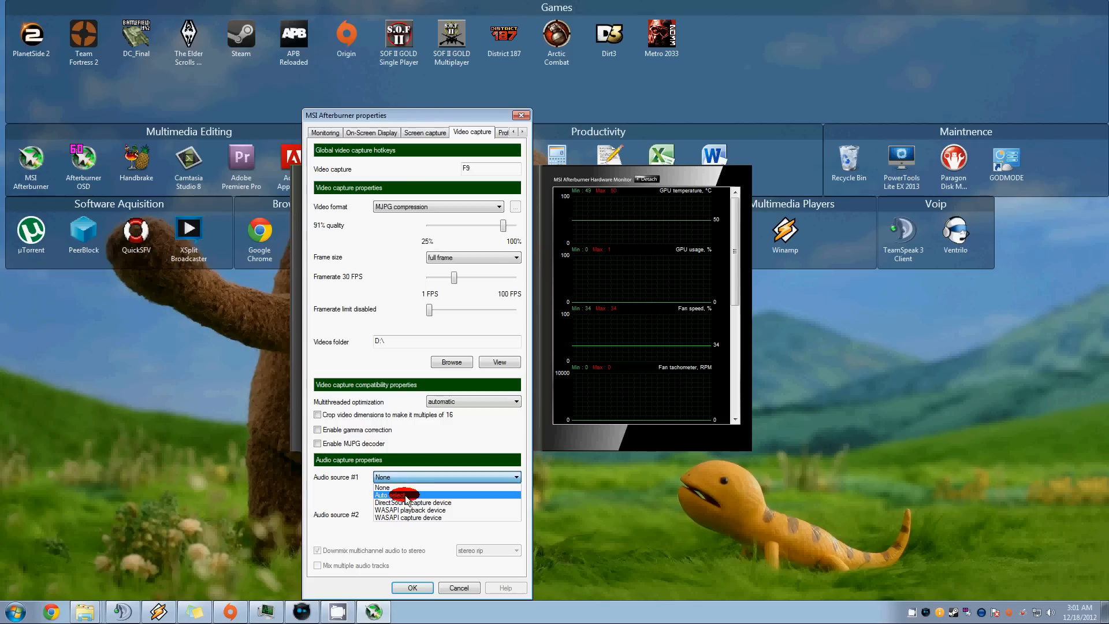
pyautogui.click(452, 479)
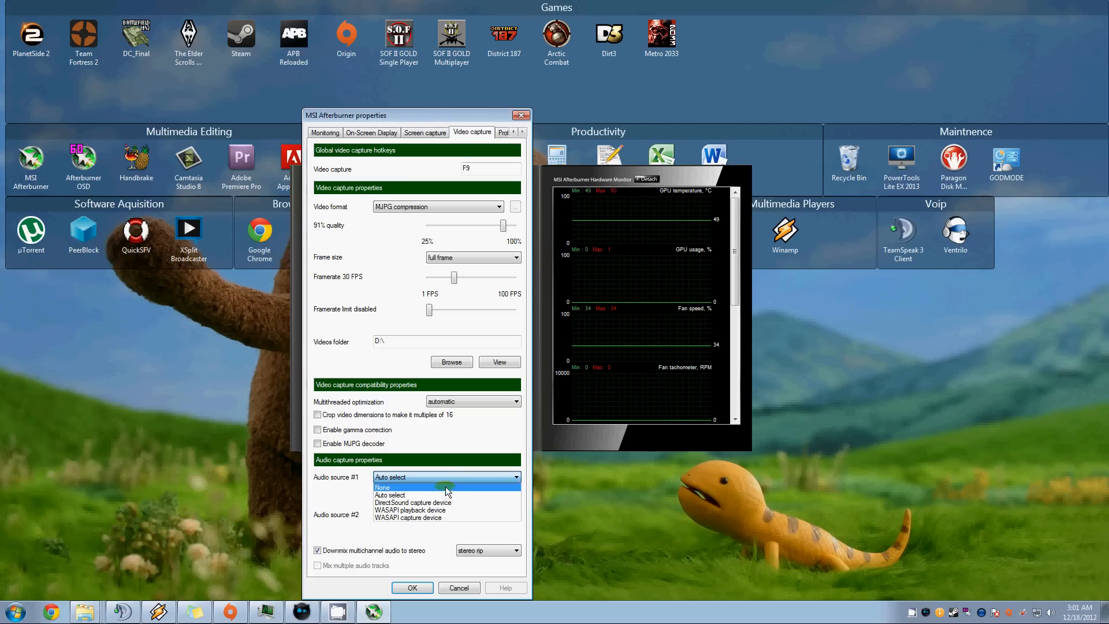
pyautogui.click(426, 513)
pyautogui.click(414, 494)
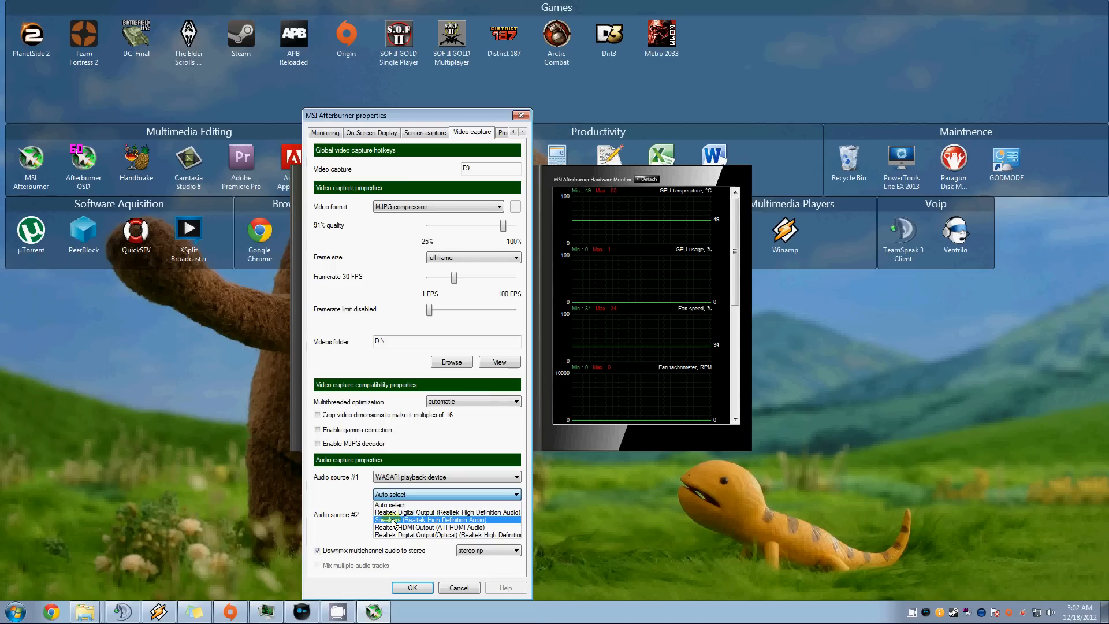
pyautogui.click(392, 519)
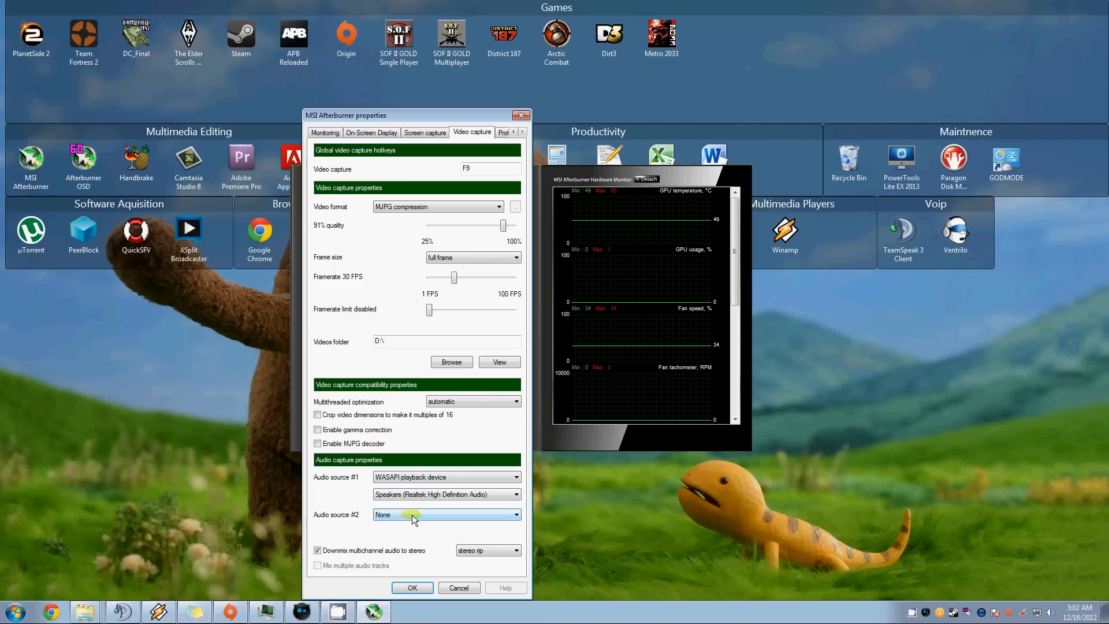
# Step: Try WASAPI playback device with Realtek Digital Output as audio source #2, and reset that source to None
pyautogui.click(411, 515)
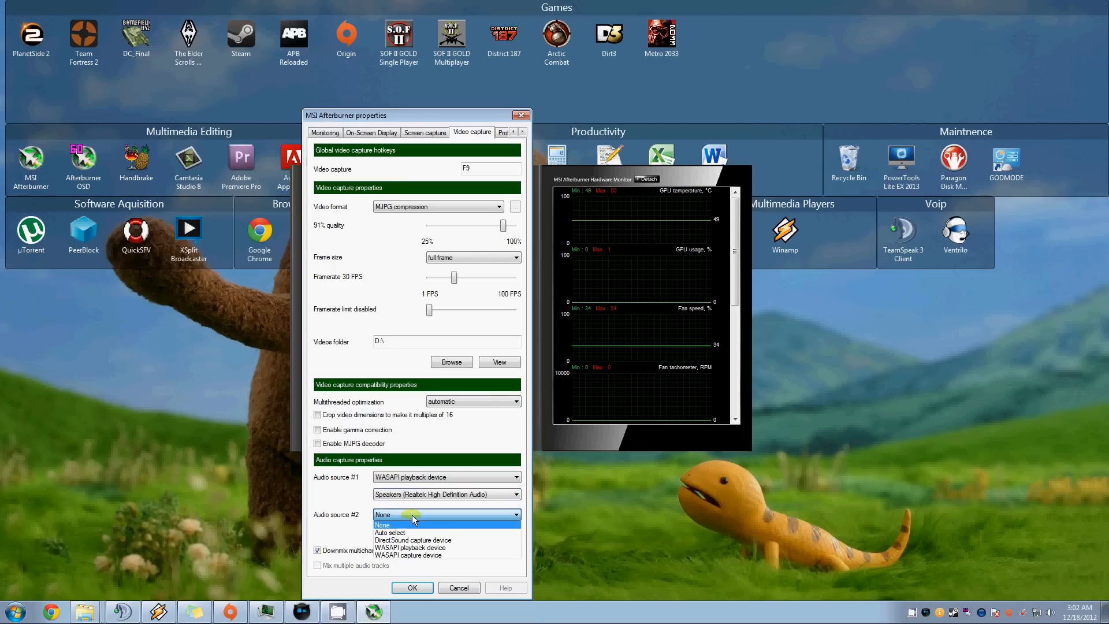
pyautogui.click(430, 548)
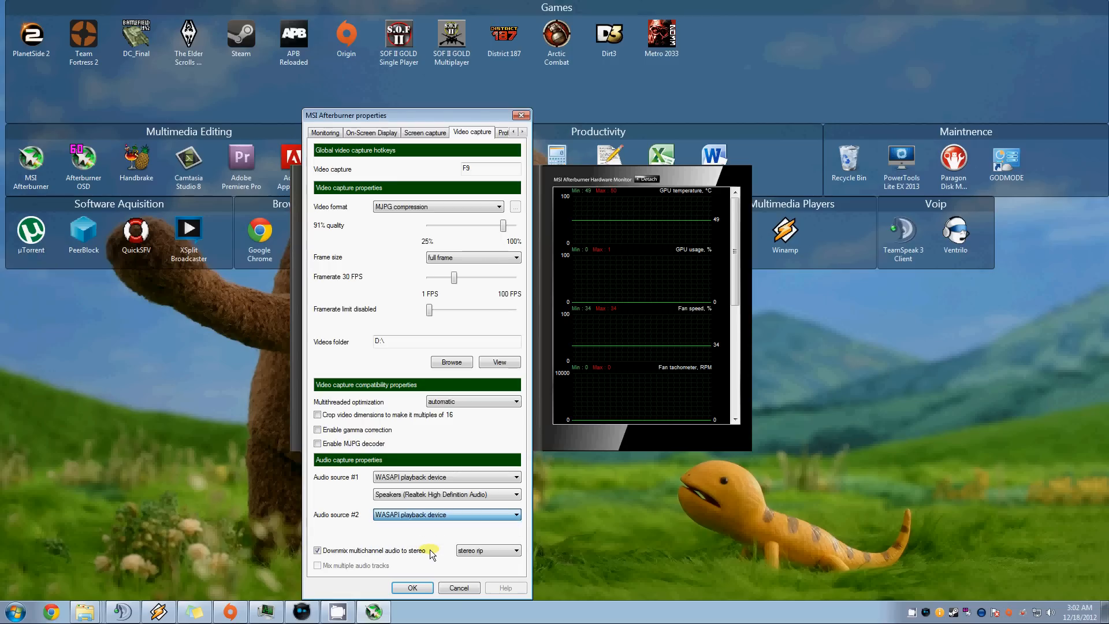
pyautogui.click(421, 532)
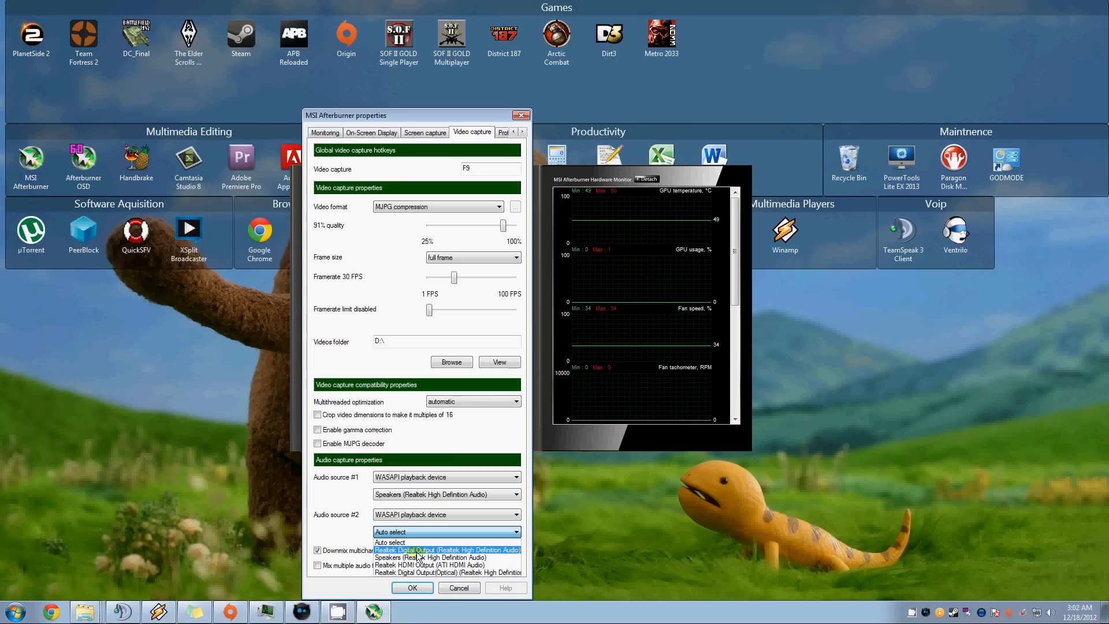
pyautogui.click(417, 551)
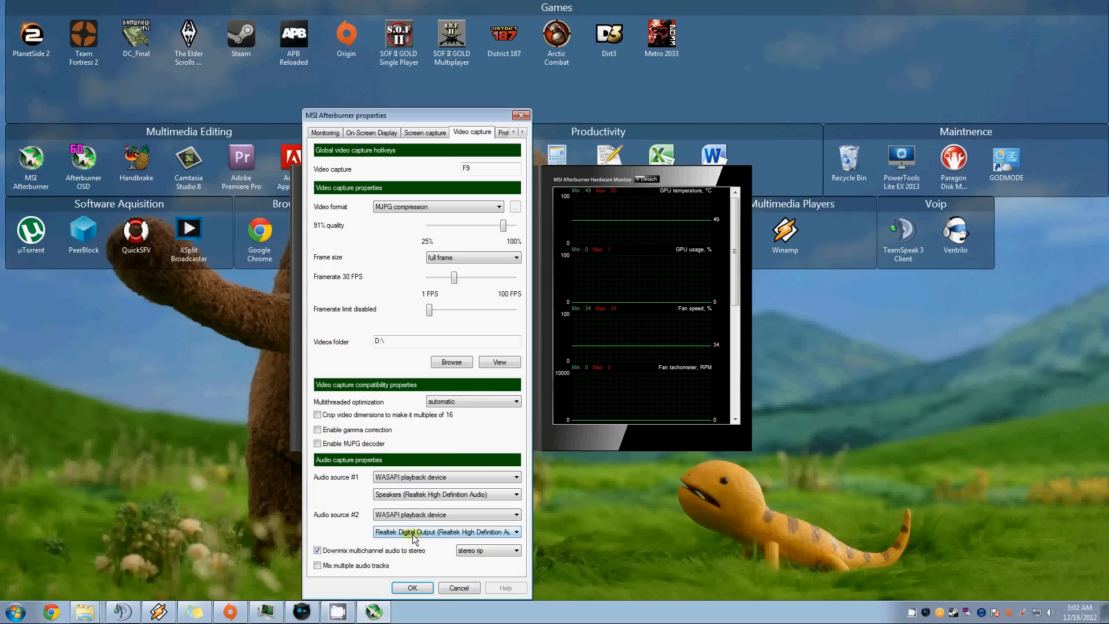
pyautogui.click(412, 535)
pyautogui.click(420, 514)
pyautogui.click(420, 515)
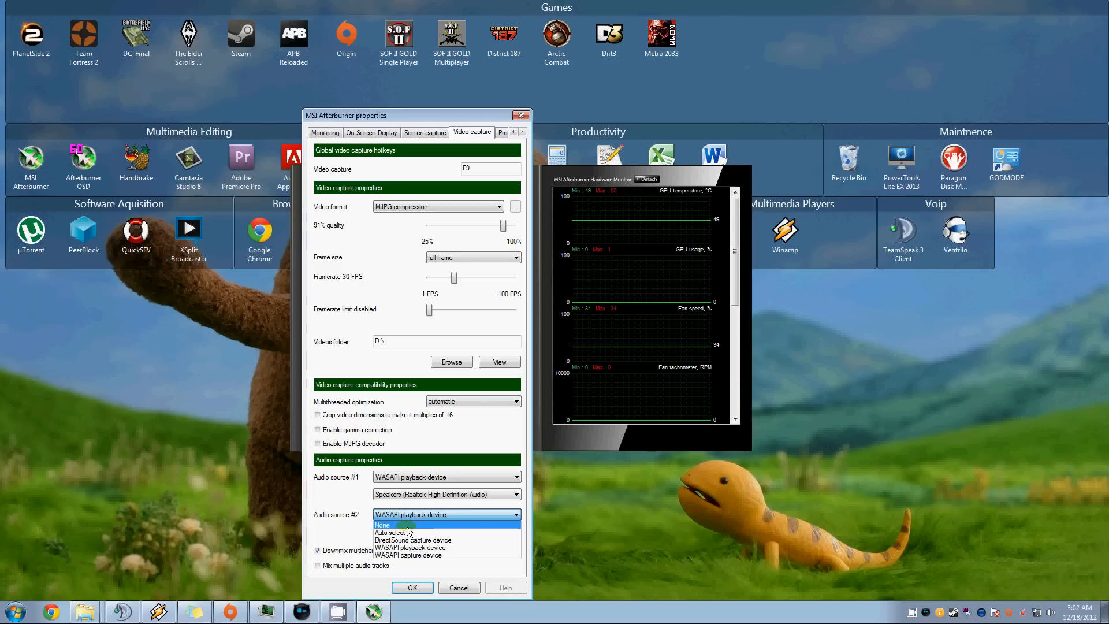
pyautogui.click(407, 526)
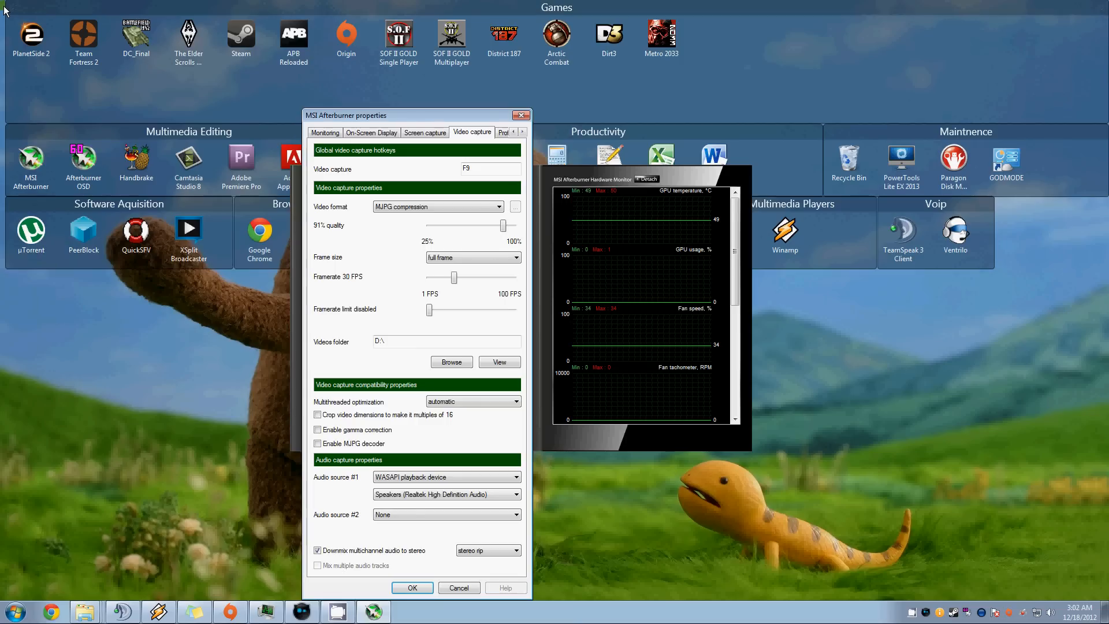
# Step: Review the On-Screen Display hotkeys and options, and examine the hardware monitoring graphs and their display properties
pyautogui.click(381, 134)
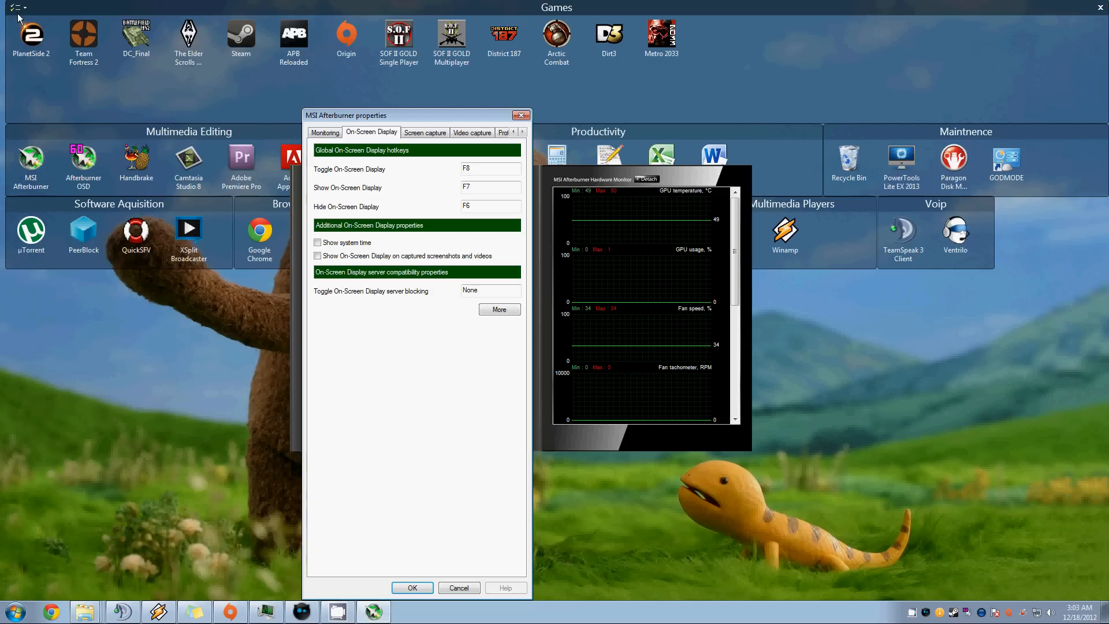
pyautogui.click(243, 98)
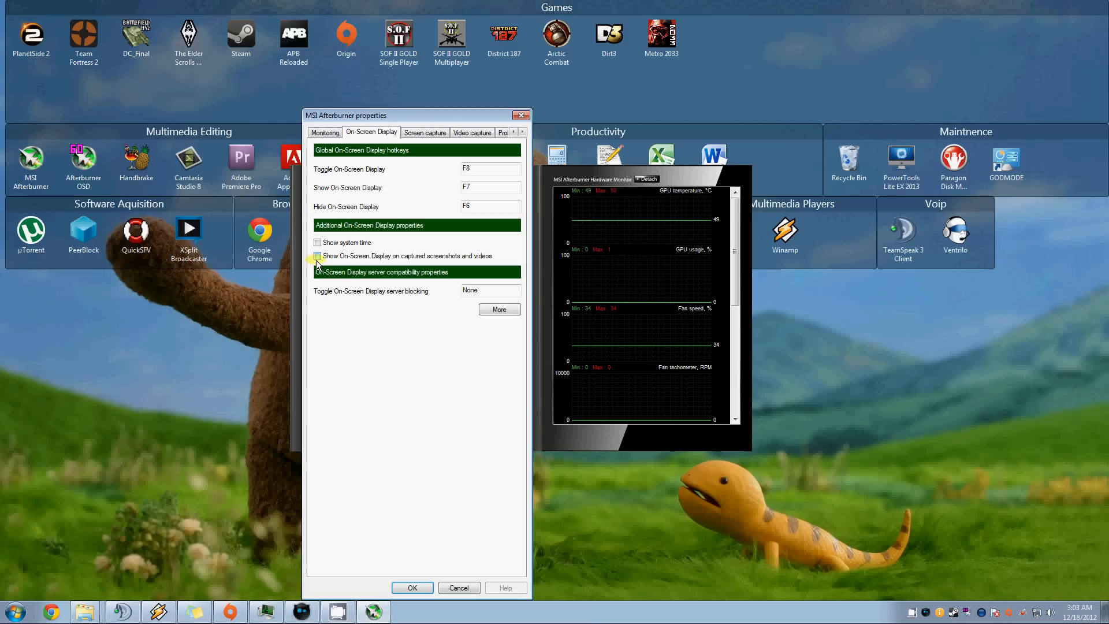
pyautogui.click(326, 133)
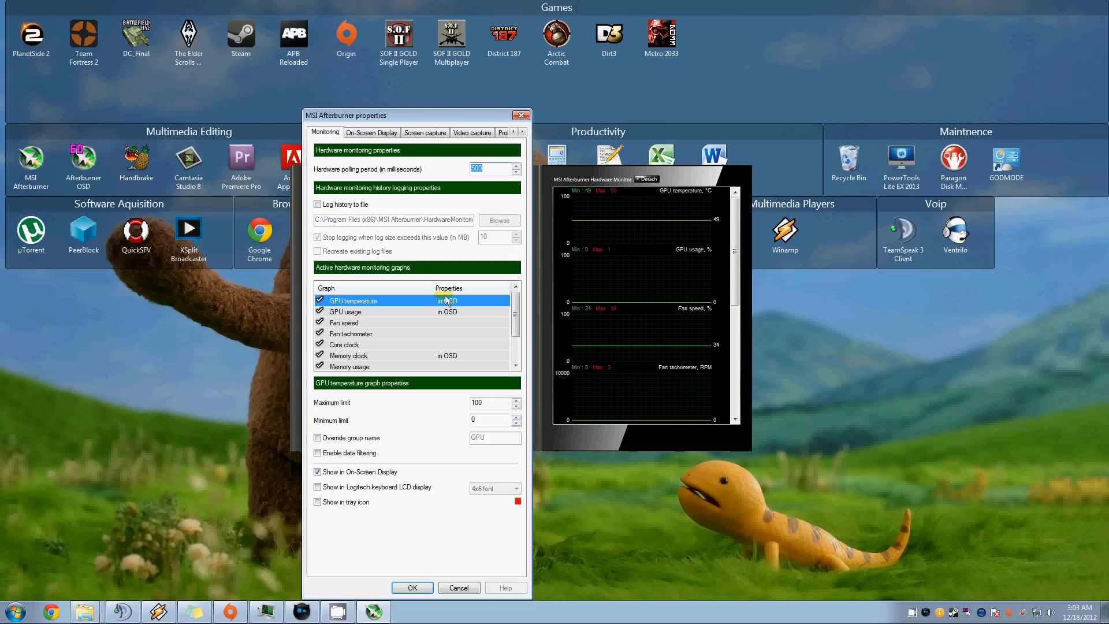
pyautogui.moveTo(517, 313); pyautogui.dragTo(520, 347)
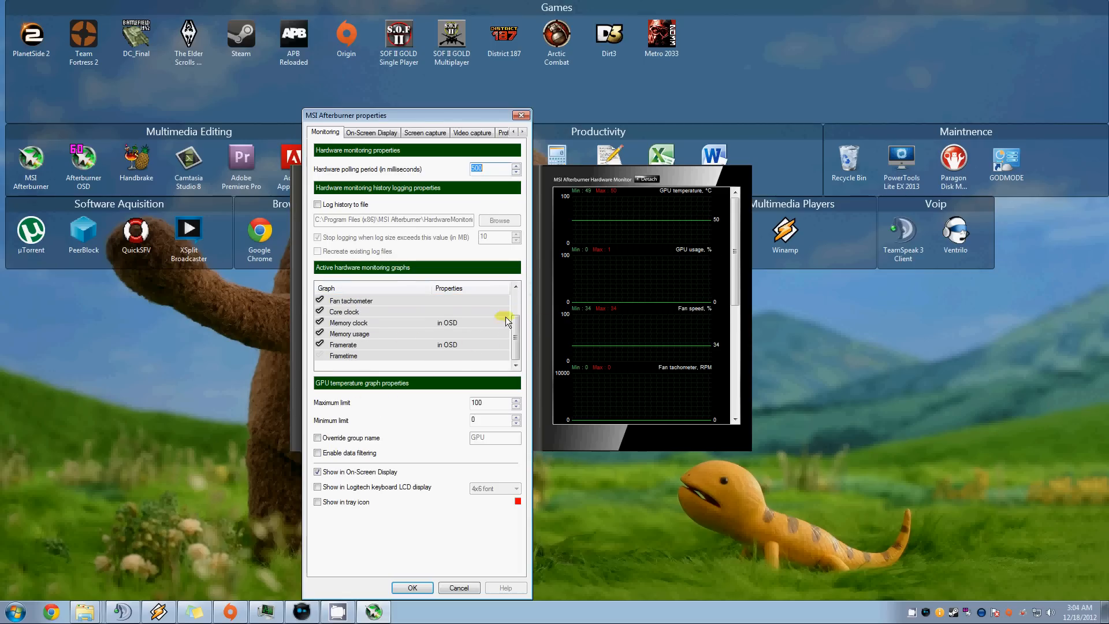
pyautogui.click(340, 314)
pyautogui.click(343, 325)
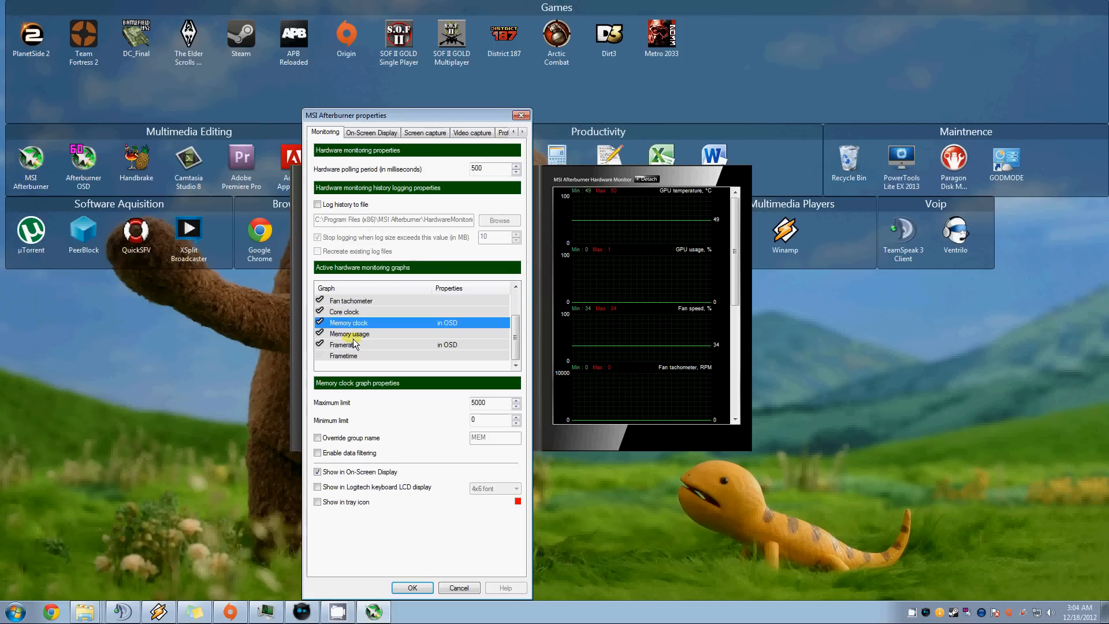
pyautogui.click(348, 336)
pyautogui.click(353, 354)
# Step: Try showing the Core clock graph in the On-Screen Display, and turn that option off again
pyautogui.click(363, 313)
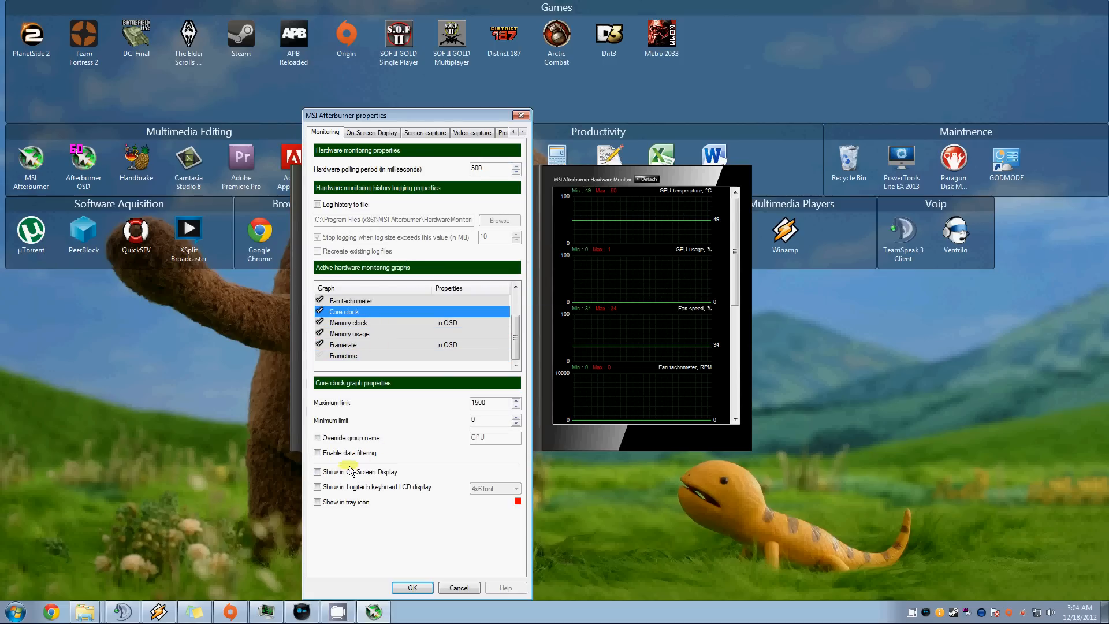
pyautogui.click(318, 472)
pyautogui.click(320, 488)
pyautogui.click(347, 489)
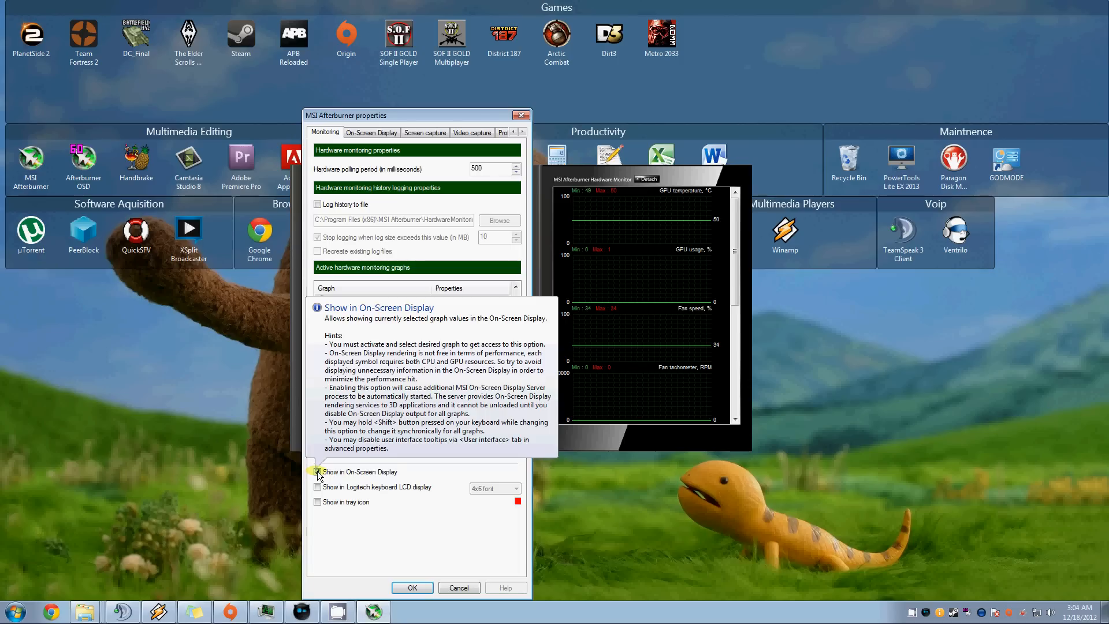
pyautogui.click(318, 472)
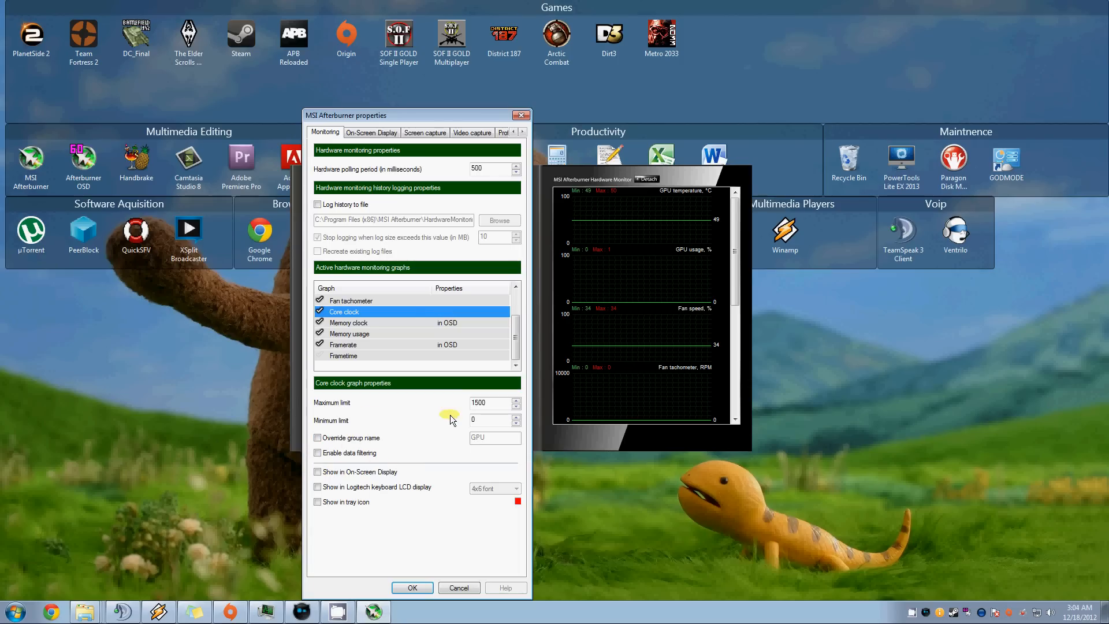
# Step: Set the screenshot format to jpg in the screen capture properties and accept the settings
pyautogui.click(439, 133)
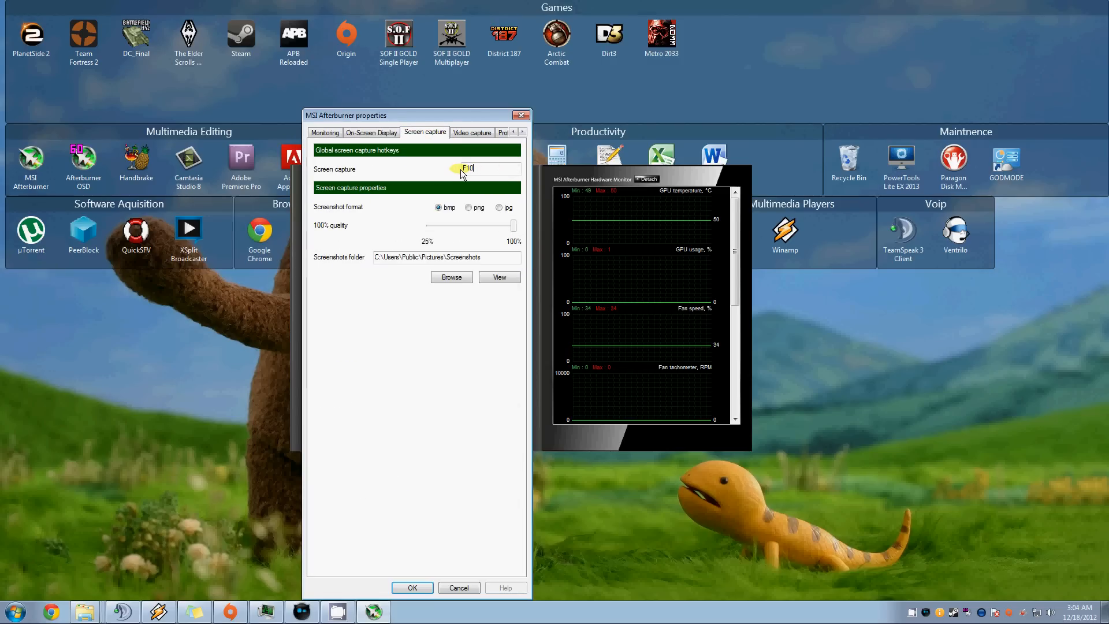
pyautogui.click(478, 168)
pyautogui.click(499, 207)
pyautogui.click(410, 589)
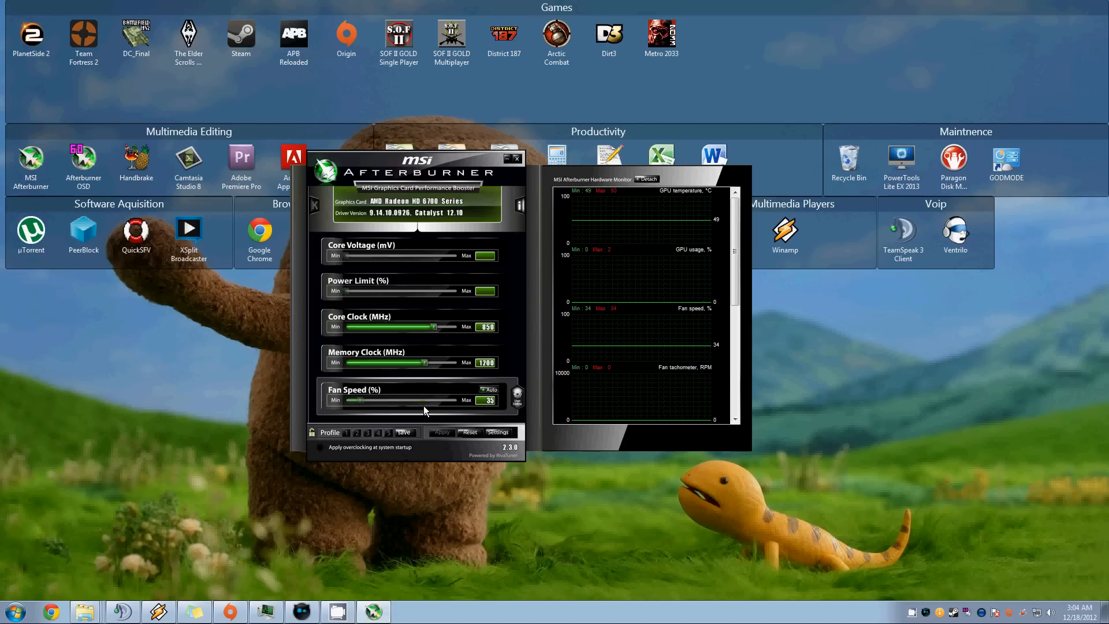
# Step: Move the main Afterburner window up on the desktop and try the Core Voltage slider
pyautogui.moveTo(414, 164); pyautogui.dragTo(570, 20)
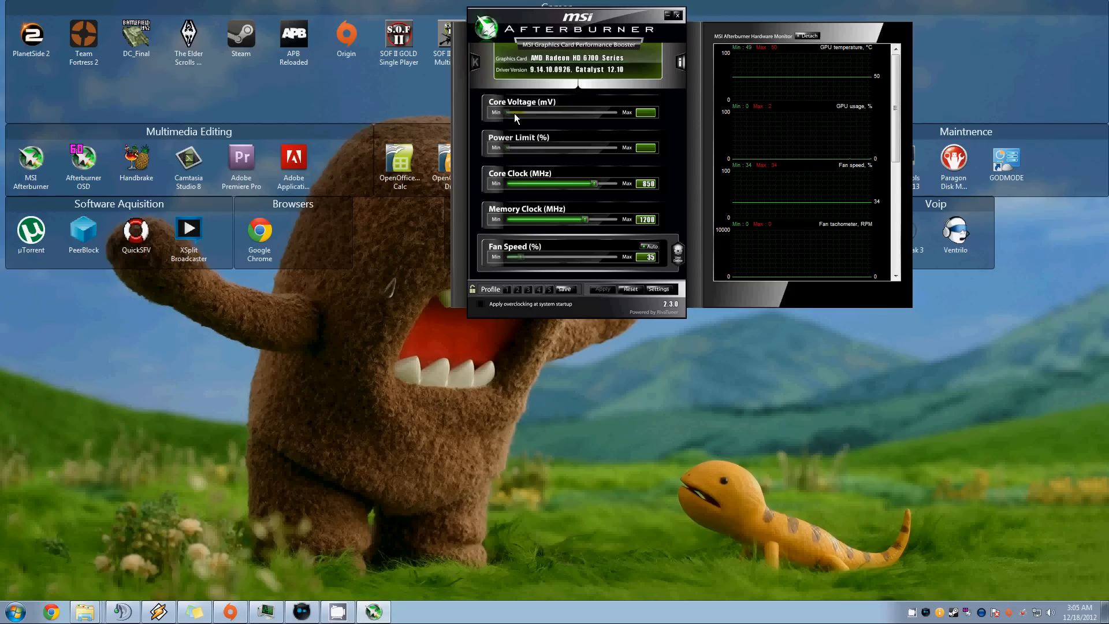
pyautogui.moveTo(507, 112); pyautogui.dragTo(509, 113)
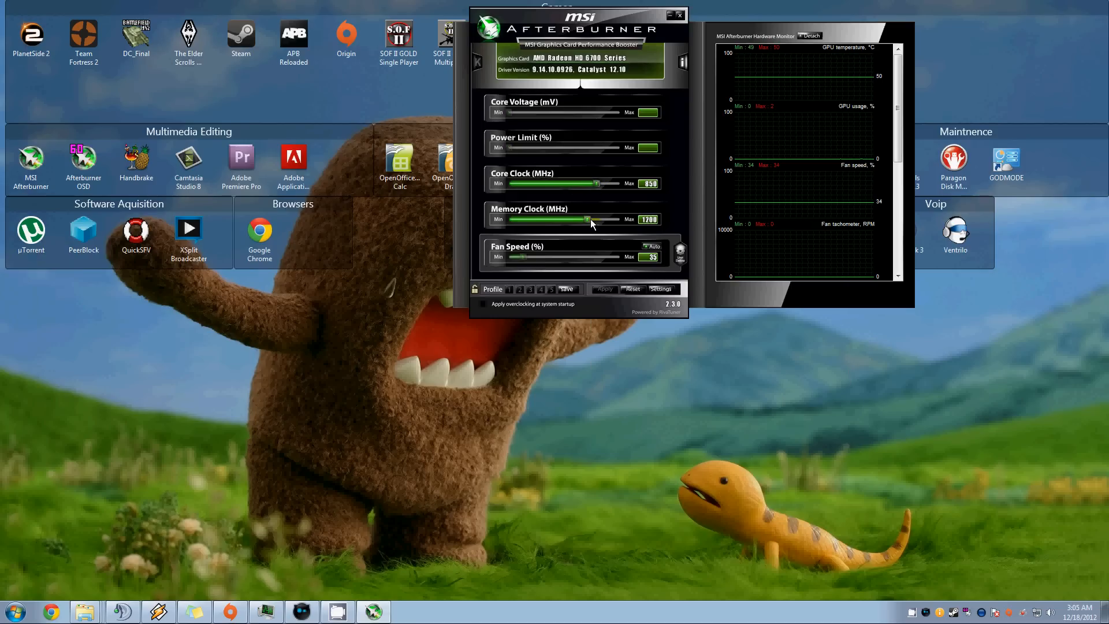
# Step: Apply a 920 MHz core clock, 1251 MHz memory clock and manual 89% fan speed, and save them as profile 1
pyautogui.moveTo(597, 182); pyautogui.dragTo(612, 182)
pyautogui.moveTo(587, 218); pyautogui.dragTo(595, 219)
pyautogui.click(655, 247)
pyautogui.moveTo(525, 254); pyautogui.dragTo(605, 255)
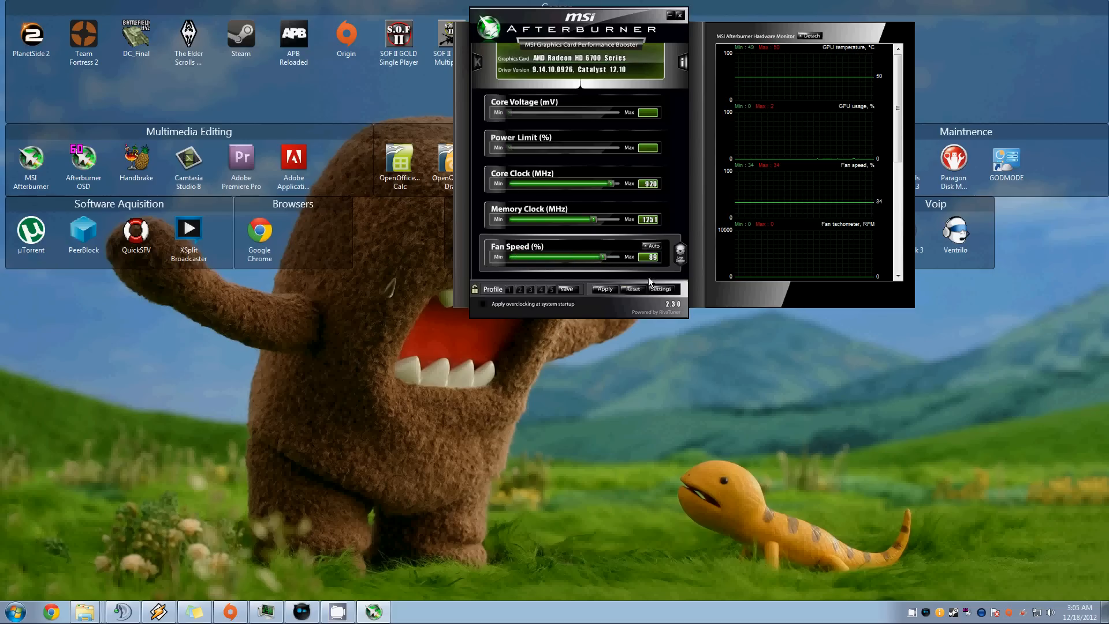
pyautogui.click(601, 290)
pyautogui.click(566, 292)
pyautogui.click(509, 289)
# Step: Lower the fan speed to 57%, core clock to 901 MHz and memory clock to 1194 MHz, and save them as profile 2
pyautogui.moveTo(603, 256); pyautogui.dragTo(546, 255)
pyautogui.click(600, 288)
pyautogui.moveTo(612, 179); pyautogui.dragTo(608, 183)
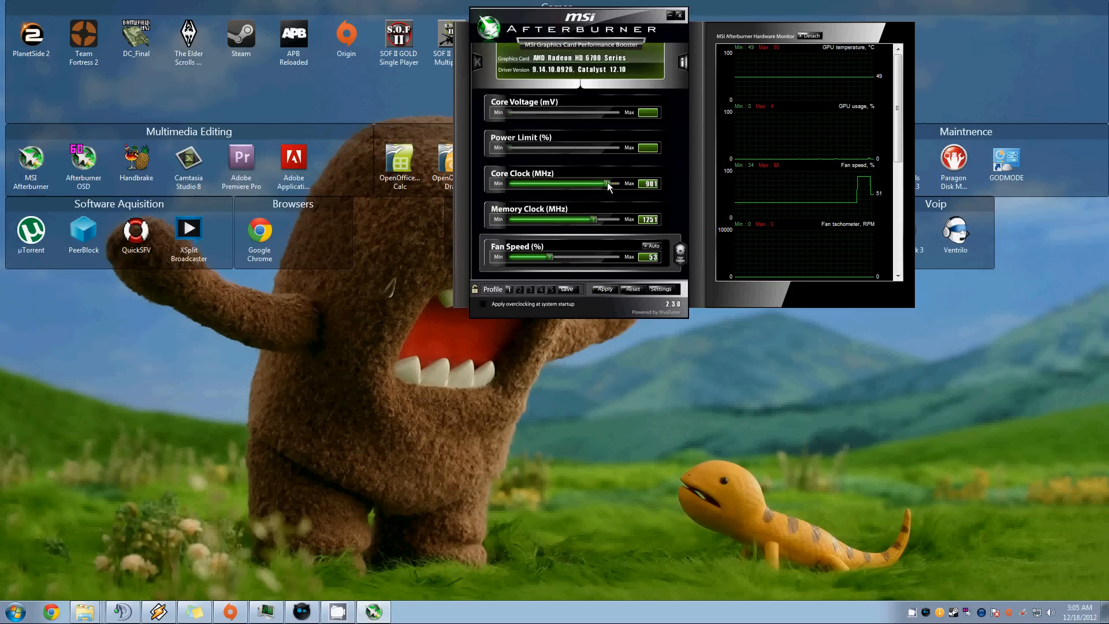
pyautogui.moveTo(556, 256); pyautogui.dragTo(561, 256)
pyautogui.moveTo(553, 257)
pyautogui.mouseDown()
pyautogui.moveTo(543, 258)
pyautogui.moveTo(556, 258)
pyautogui.mouseUp()
pyautogui.moveTo(593, 219); pyautogui.dragTo(586, 219)
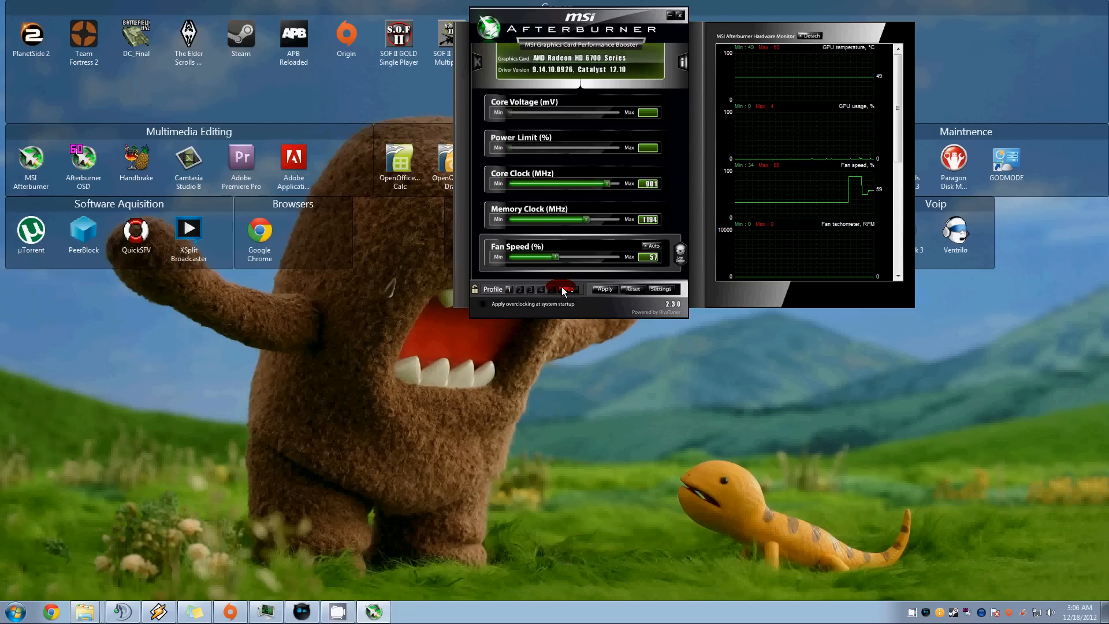
pyautogui.click(565, 289)
pyautogui.click(519, 289)
# Step: Reset the clock and fan settings to their defaults and enable applying overclocking at system startup
pyautogui.click(631, 289)
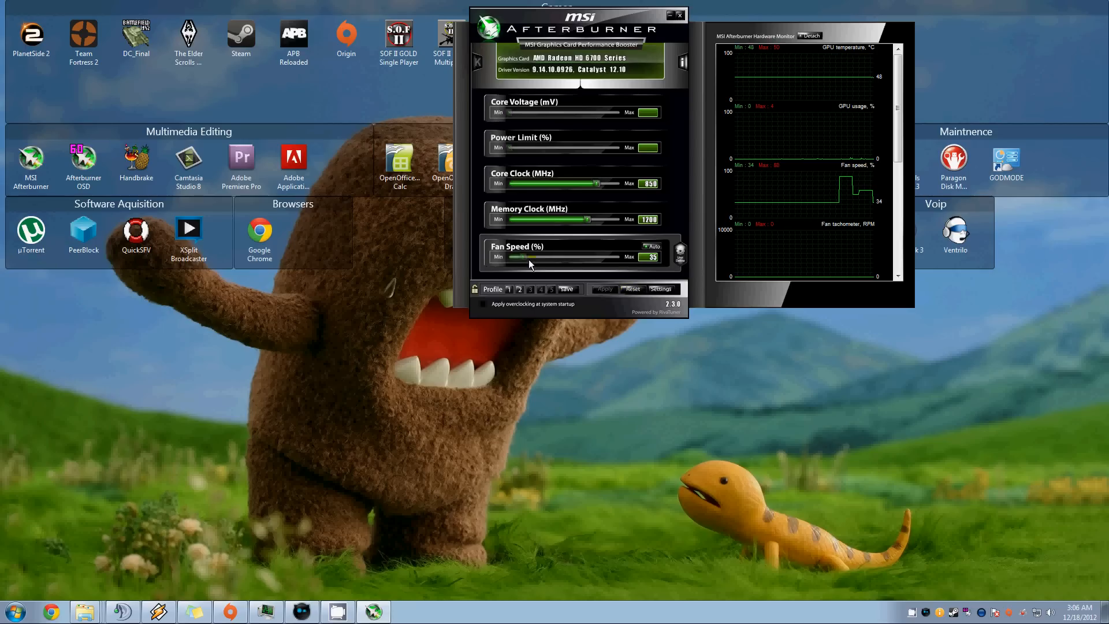
pyautogui.click(483, 303)
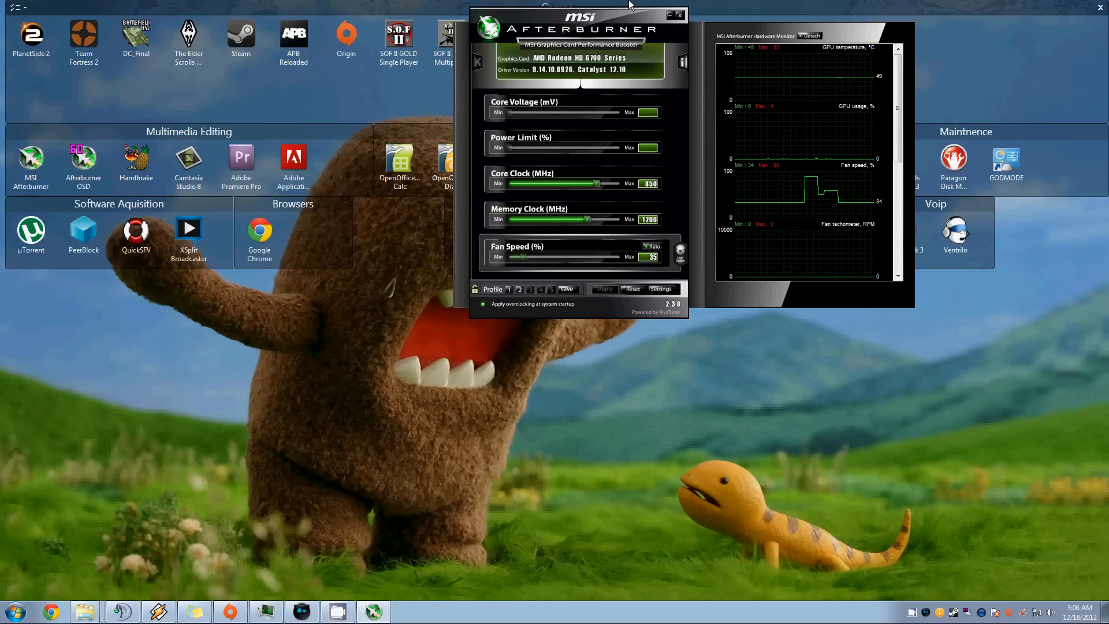
# Step: Move the main Afterburner window down to the lower middle of the desktop, clear of the desktop icons
pyautogui.moveTo(611, 21); pyautogui.dragTo(490, 288)
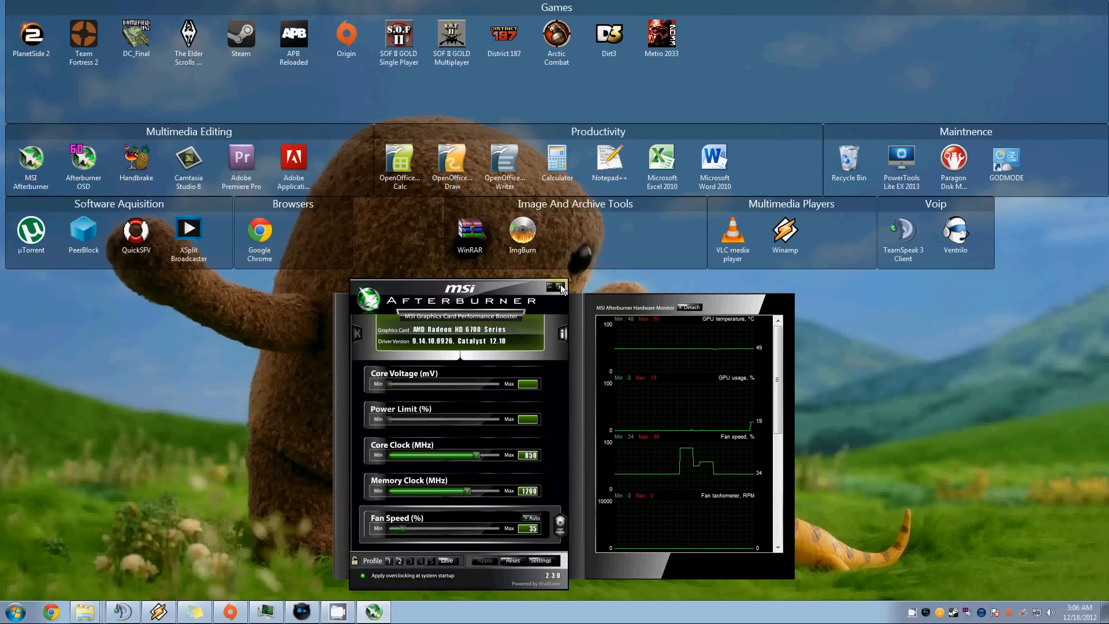